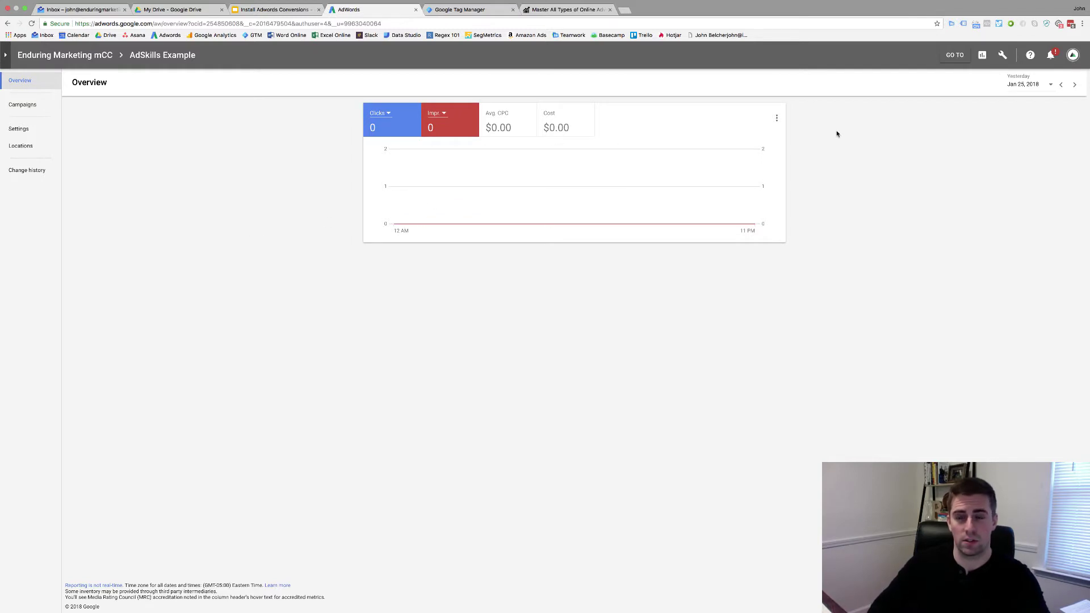
# Create a new Website conversion action under Tools > Conversions, named 'JB - AdSkills Example - All Pages'.
pyautogui.click(1004, 56)
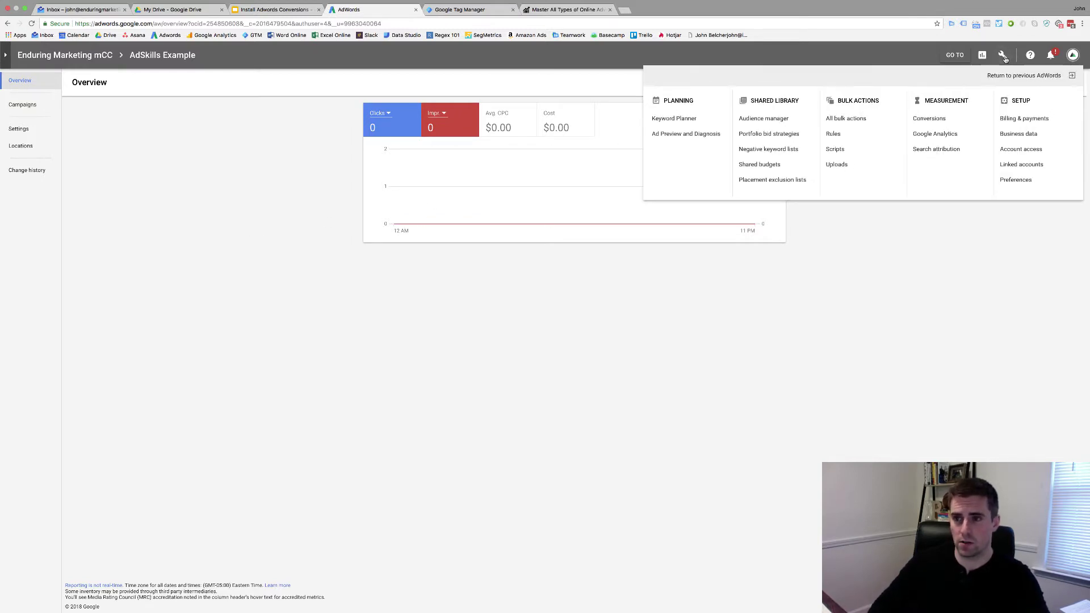
pyautogui.click(931, 118)
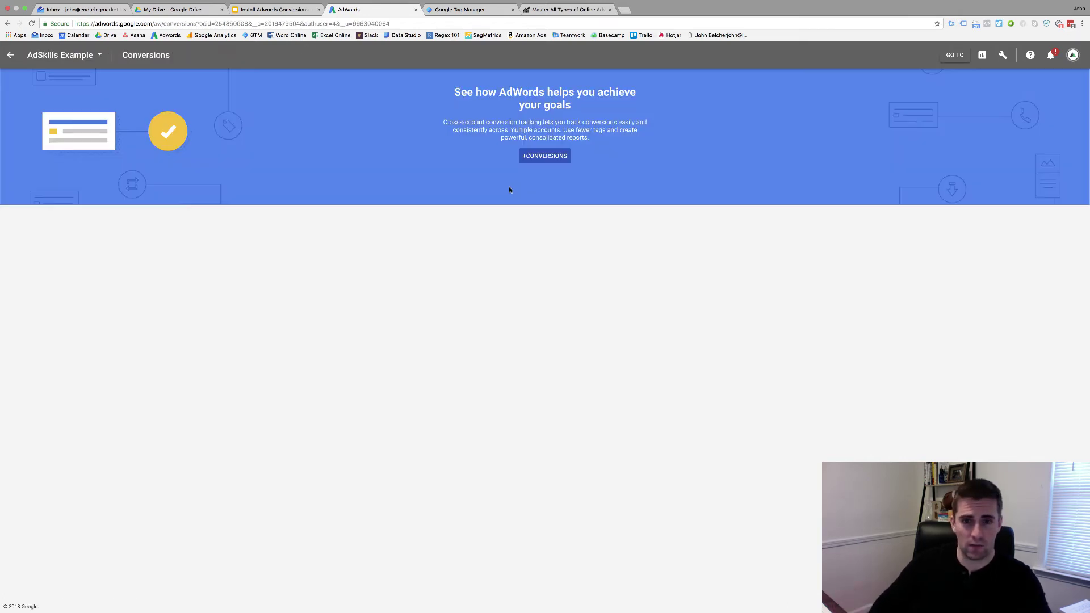
pyautogui.click(539, 159)
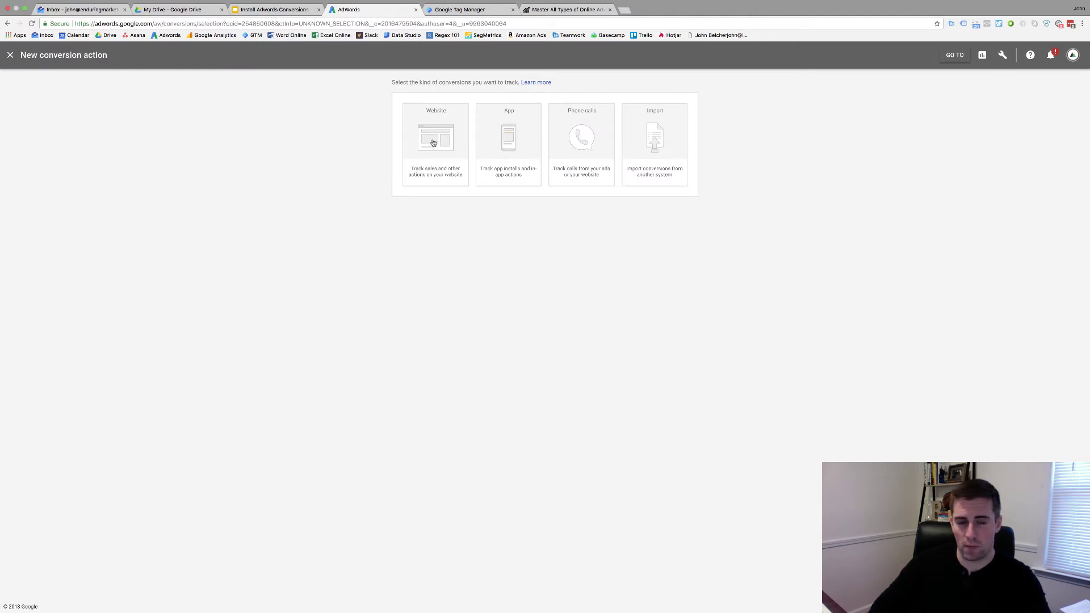
pyautogui.click(433, 142)
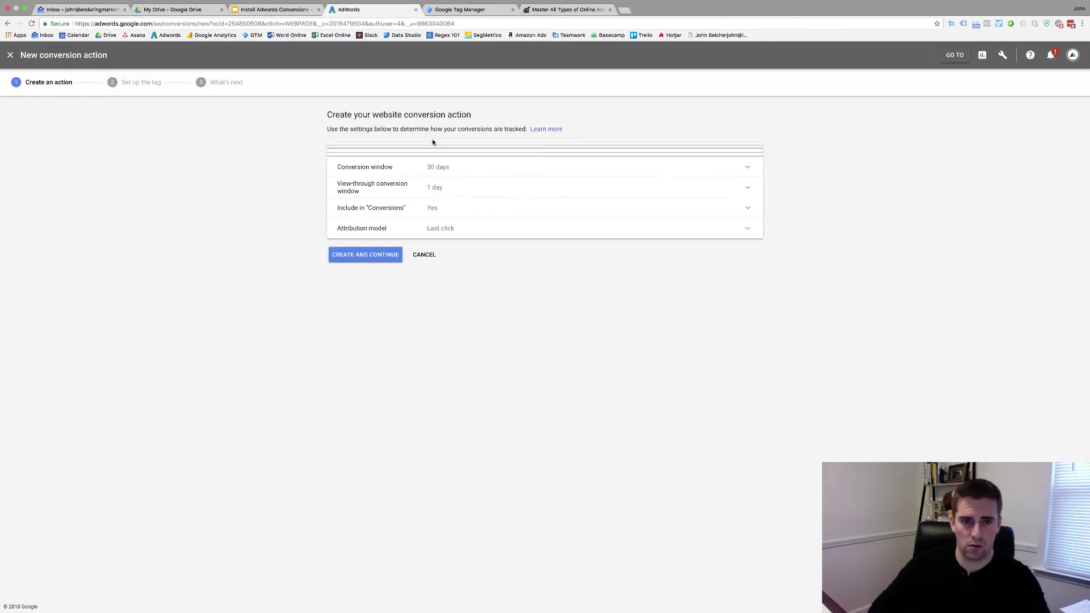
pyautogui.click(476, 155)
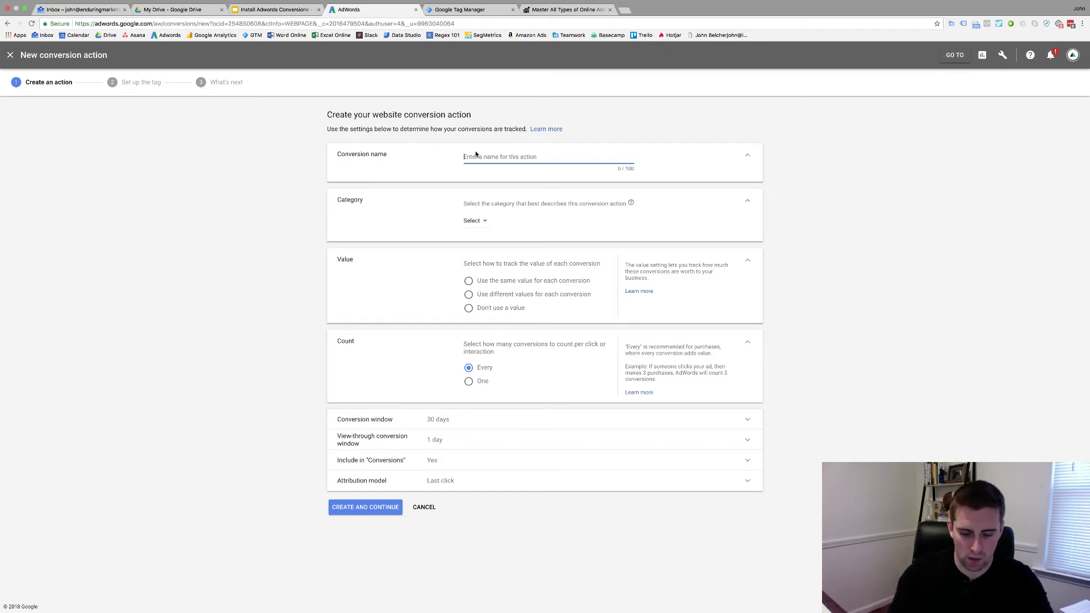
pyautogui.write('JB - ')
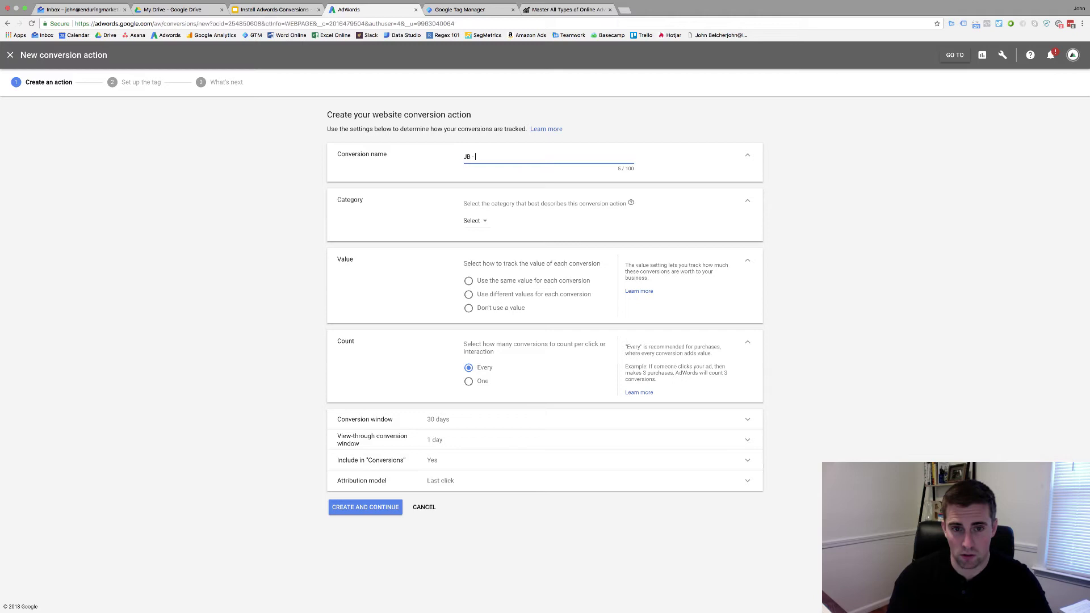
pyautogui.write('AdSkills Example ')
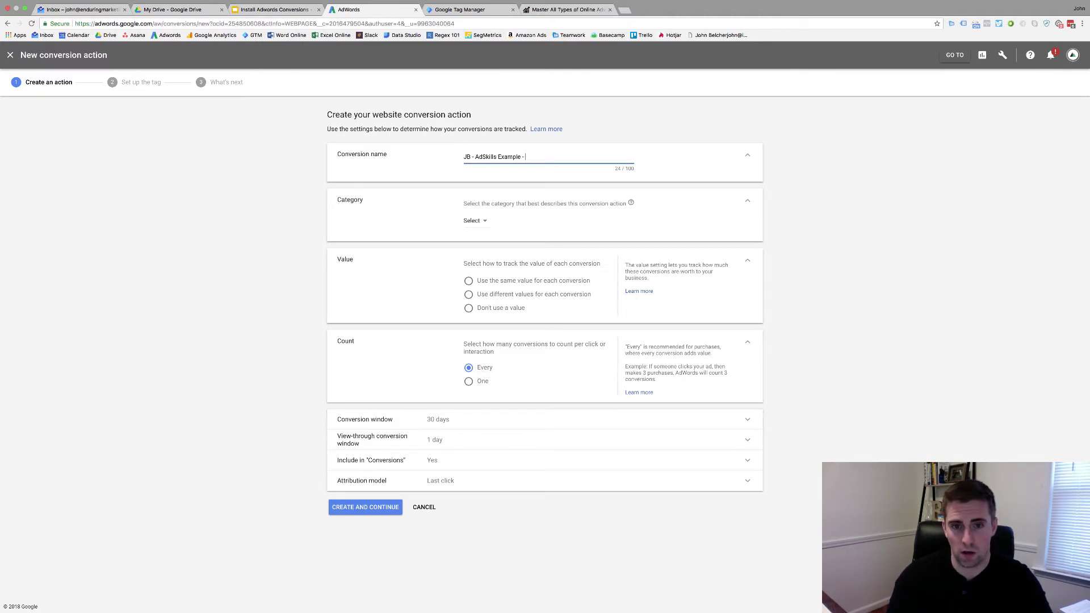
pyautogui.write('- All Pages')
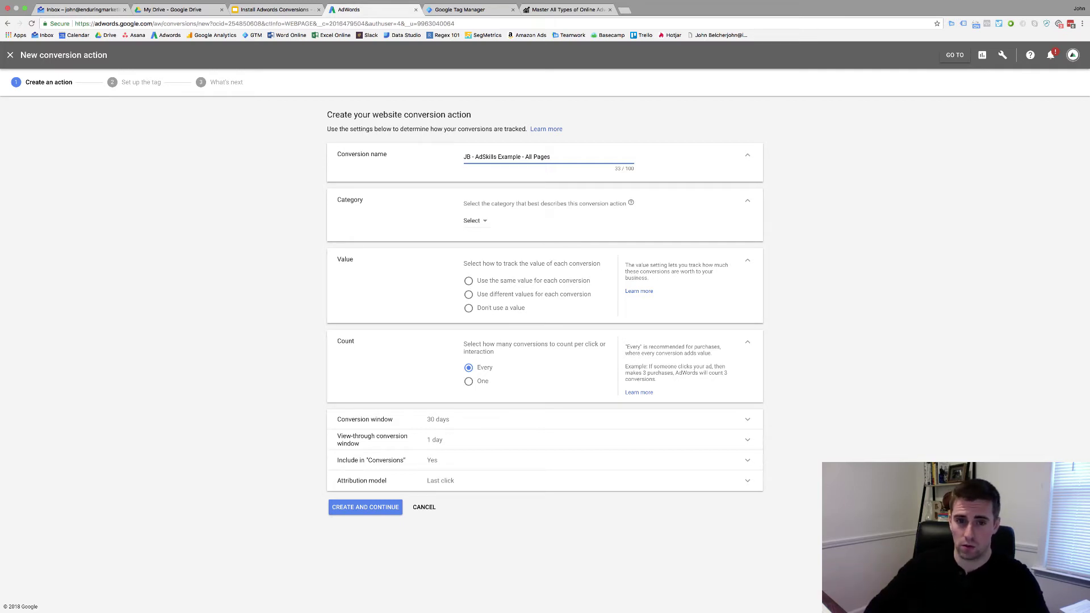
# Set the conversion category to Lead, choose 'Don't use a value', and count One conversion per click.
pyautogui.click(471, 221)
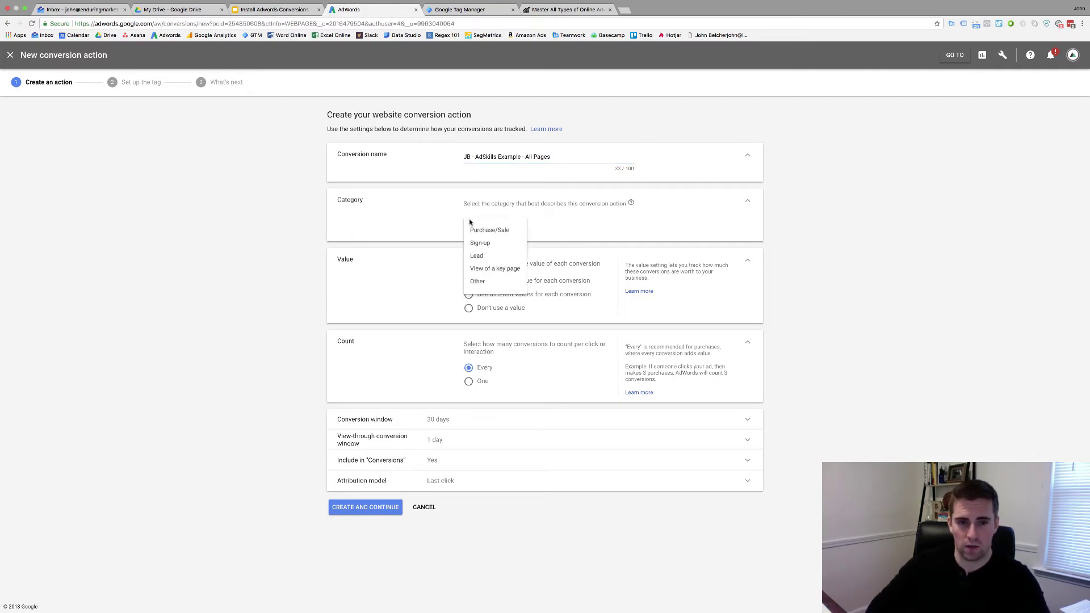
pyautogui.click(481, 256)
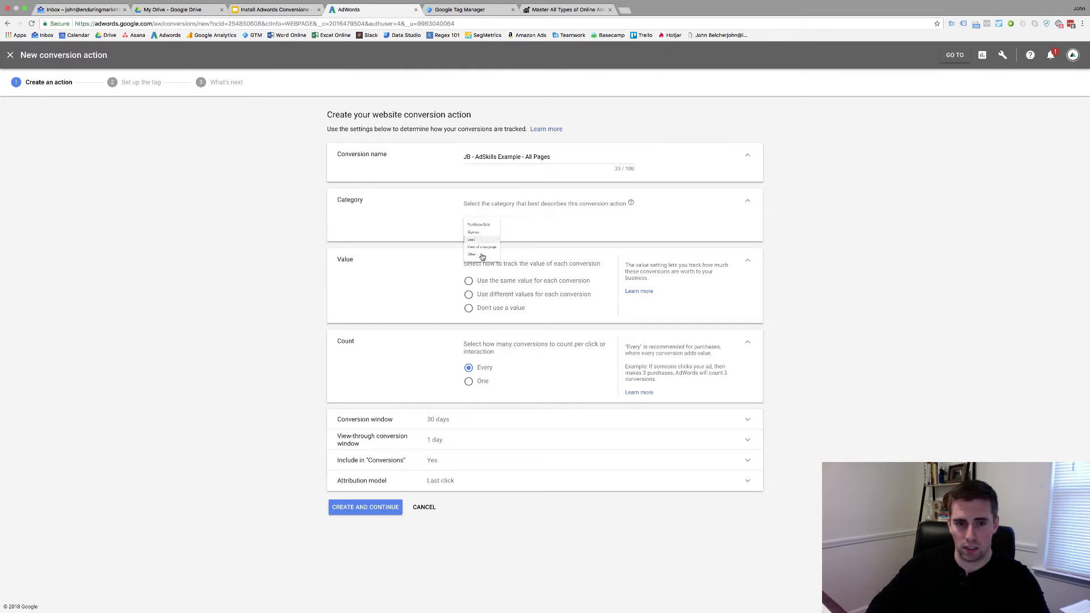
pyautogui.click(487, 283)
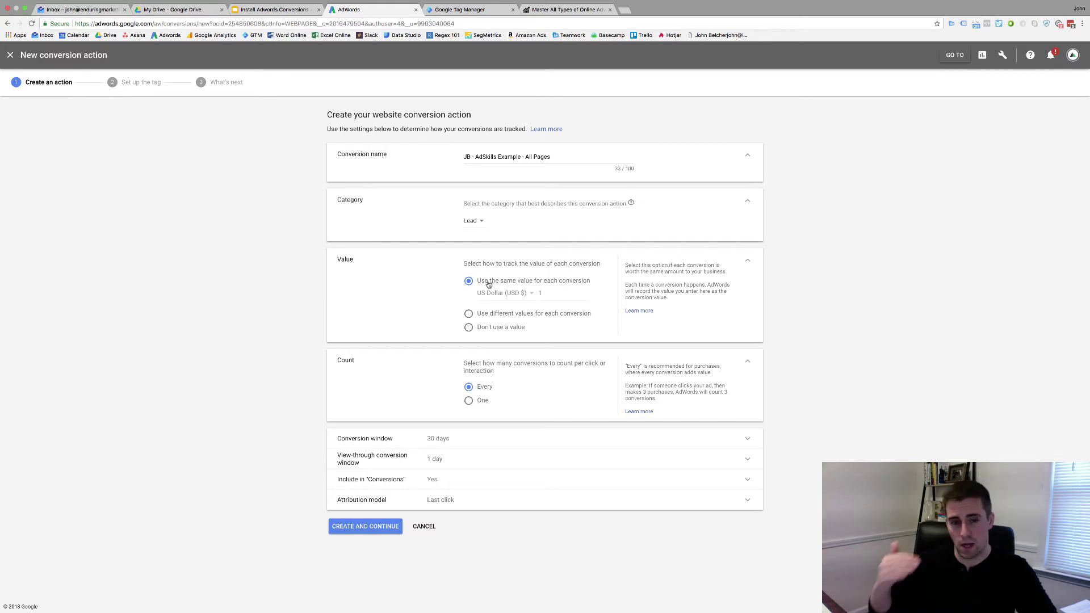
pyautogui.click(499, 327)
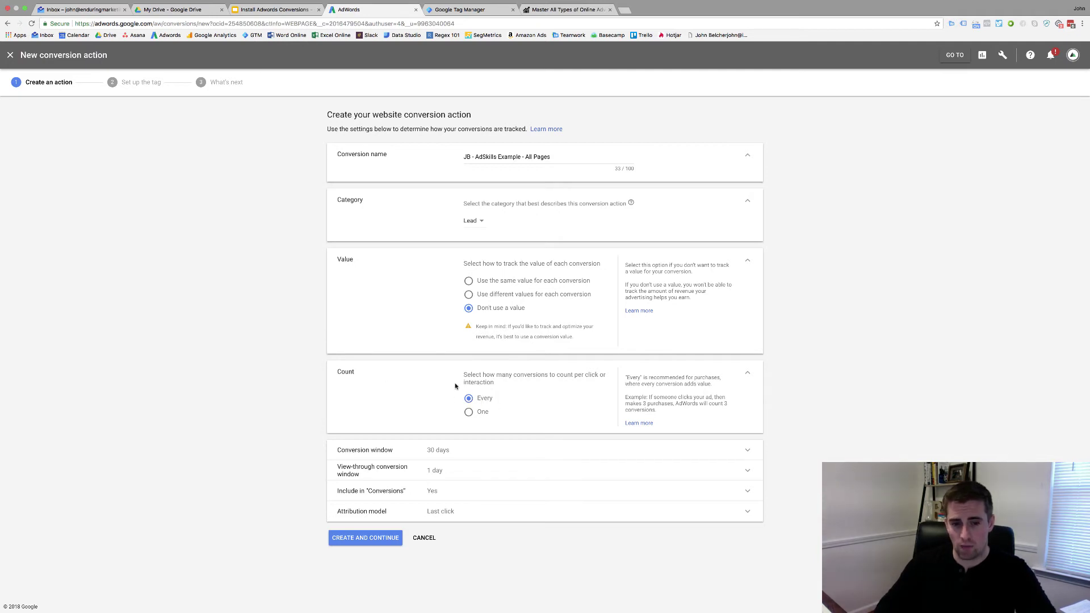
pyautogui.click(469, 412)
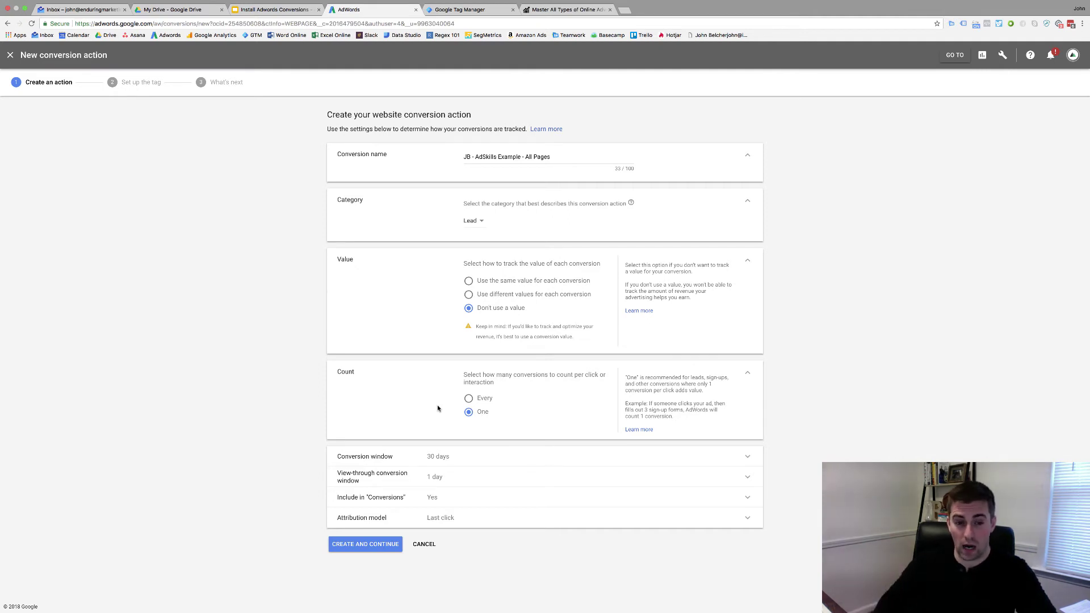
# Set the conversion window to 90 days and the view-through conversion window to 30 days.
pyautogui.click(477, 456)
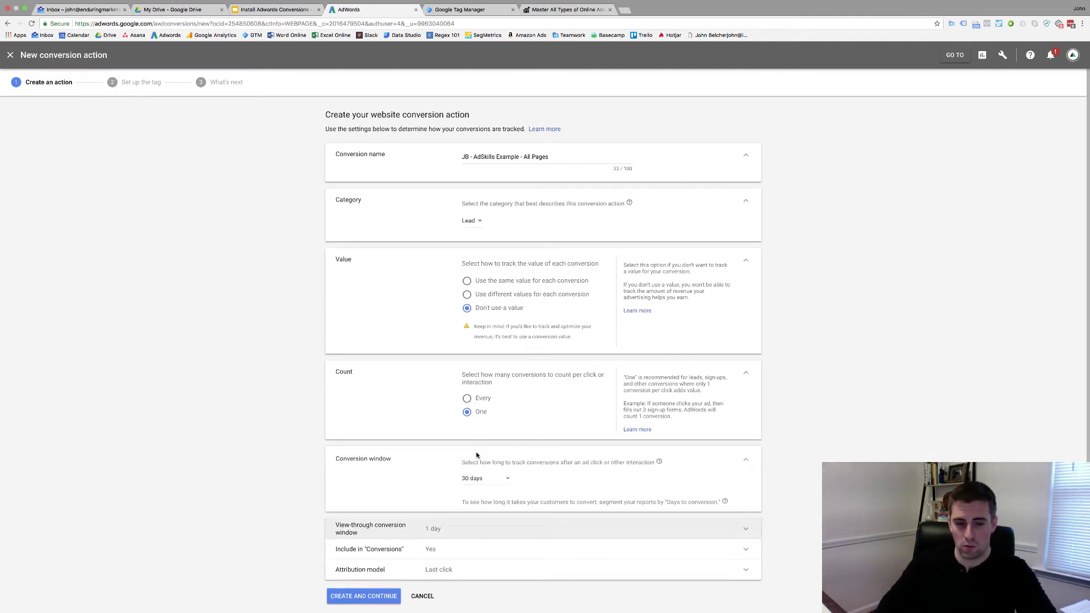
pyautogui.click(480, 480)
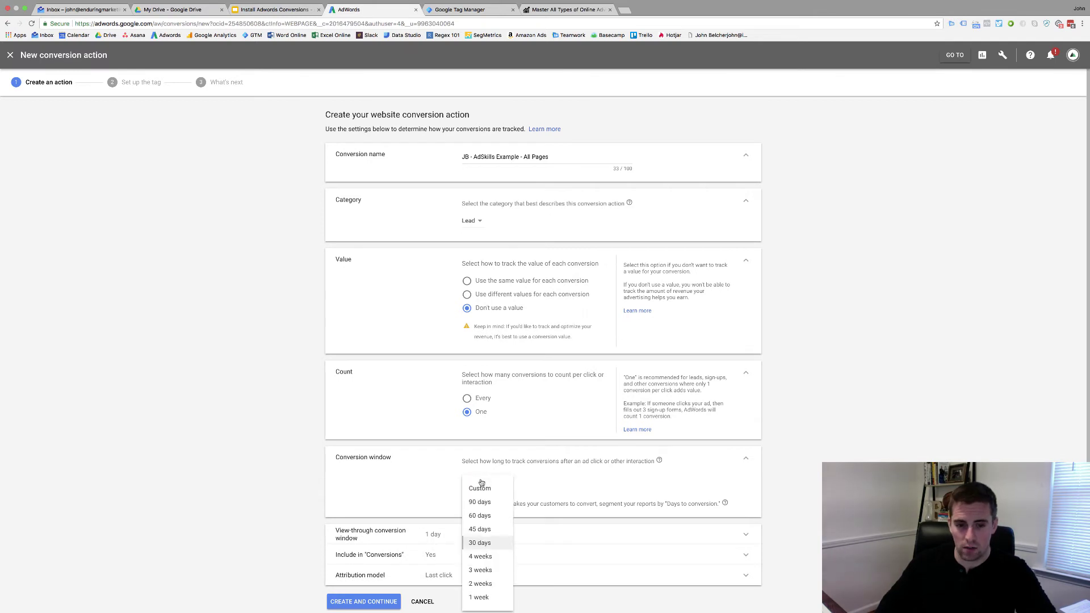
pyautogui.click(480, 502)
pyautogui.click(489, 534)
pyautogui.click(477, 557)
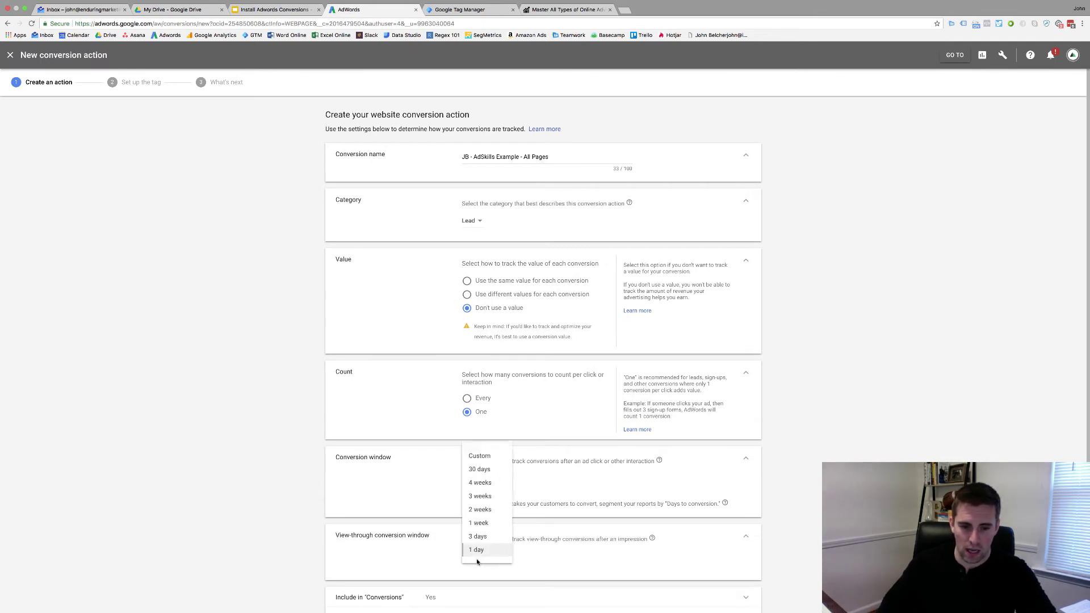
pyautogui.click(479, 469)
# Create the conversion action and continue to its tag setup snippets.
pyautogui.scroll(-2, 343, 463)
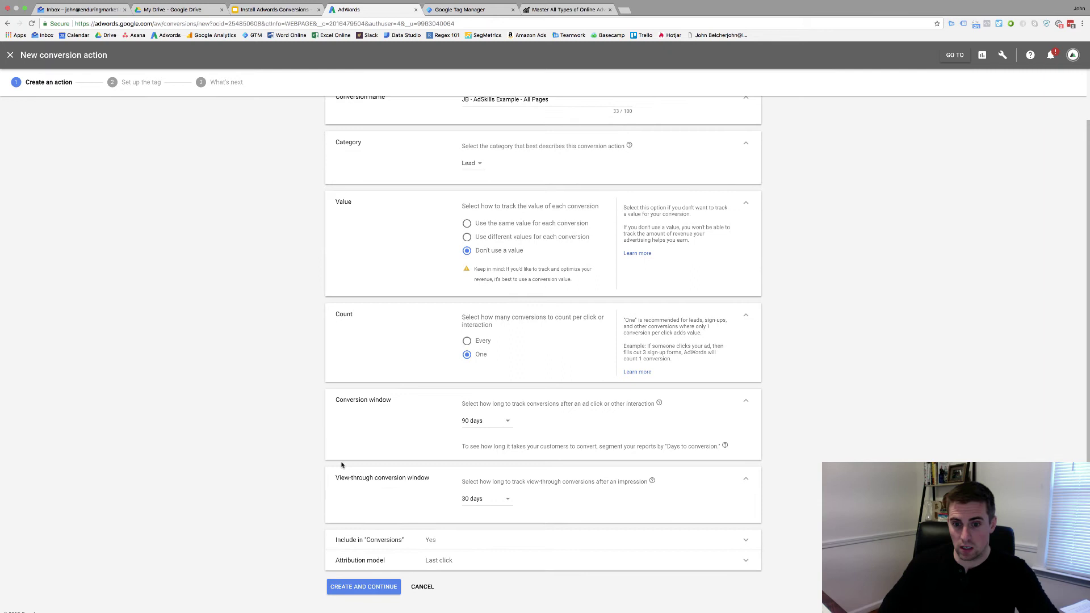
pyautogui.scroll(-1, 342, 465)
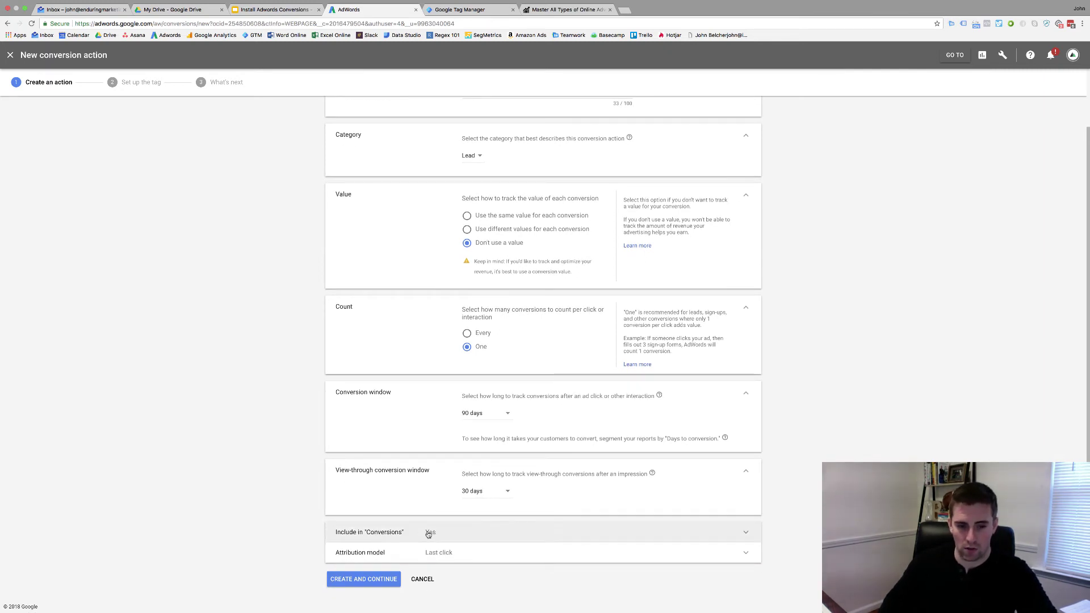
pyautogui.click(391, 577)
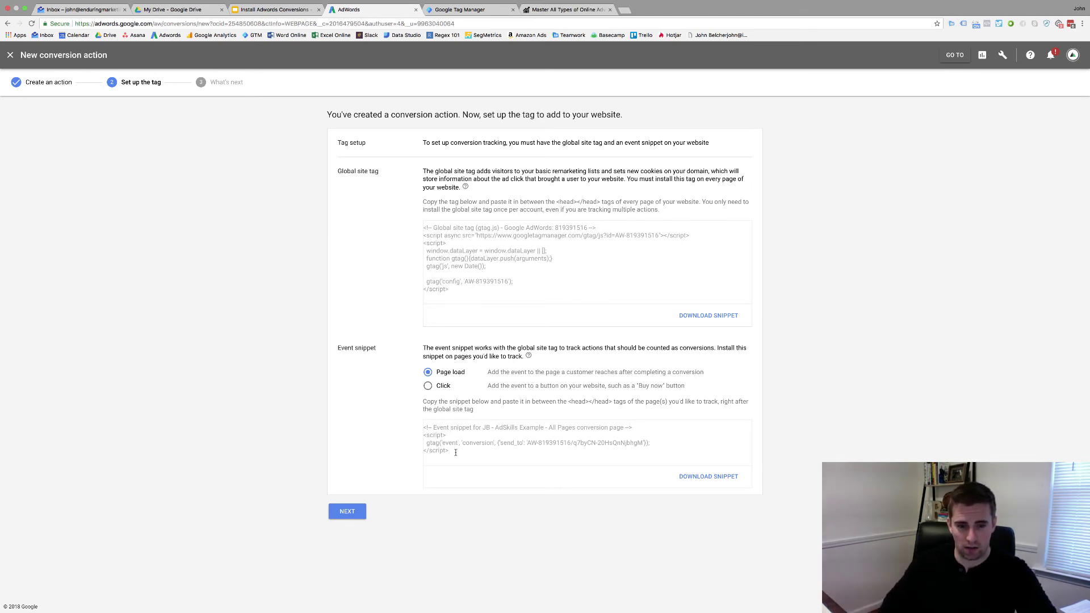
pyautogui.moveTo(450, 452); pyautogui.dragTo(424, 428)
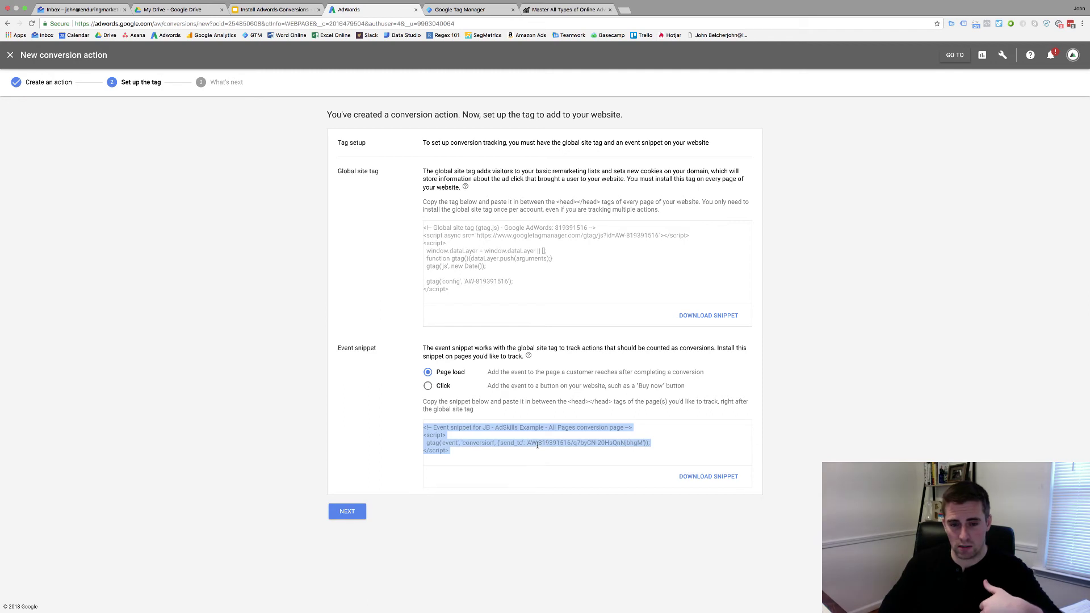
pyautogui.click(560, 443)
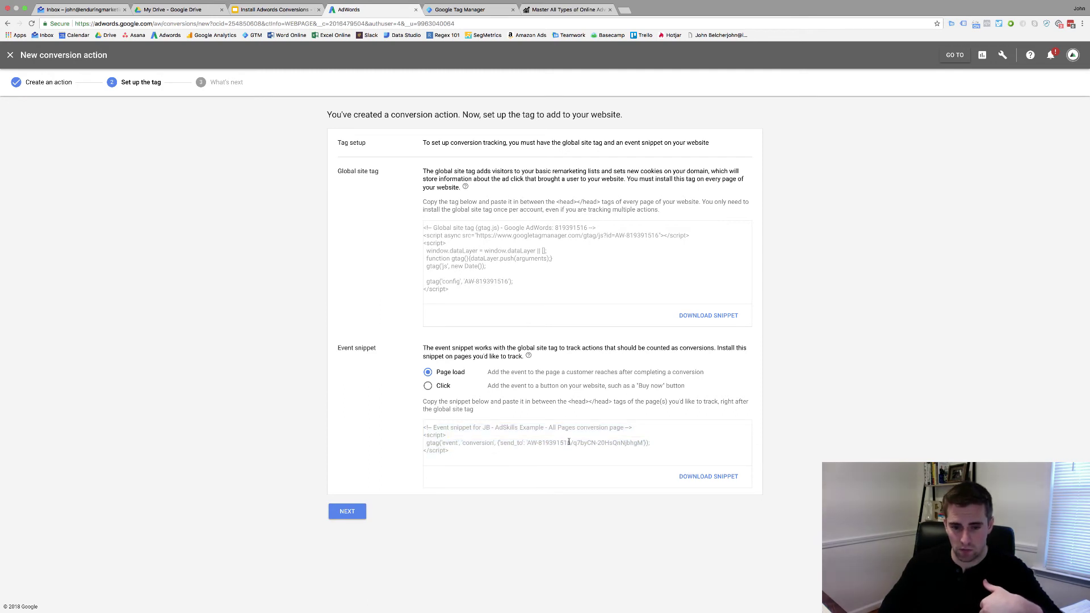
pyautogui.moveTo(570, 443); pyautogui.dragTo(541, 444)
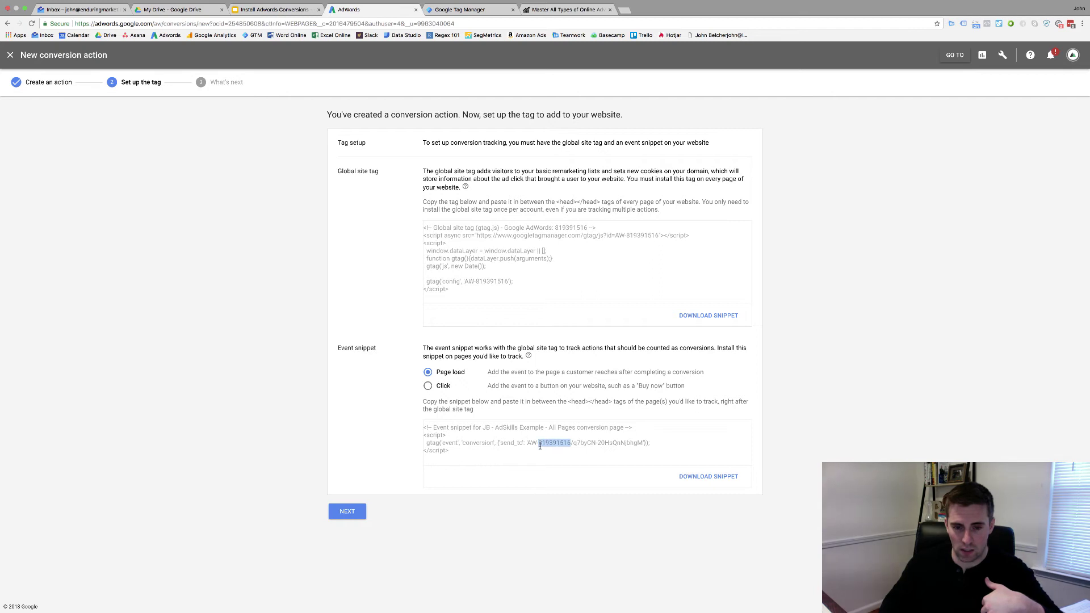
pyautogui.moveTo(540, 446); pyautogui.dragTo(570, 444)
pyautogui.tripleClick(568, 445)
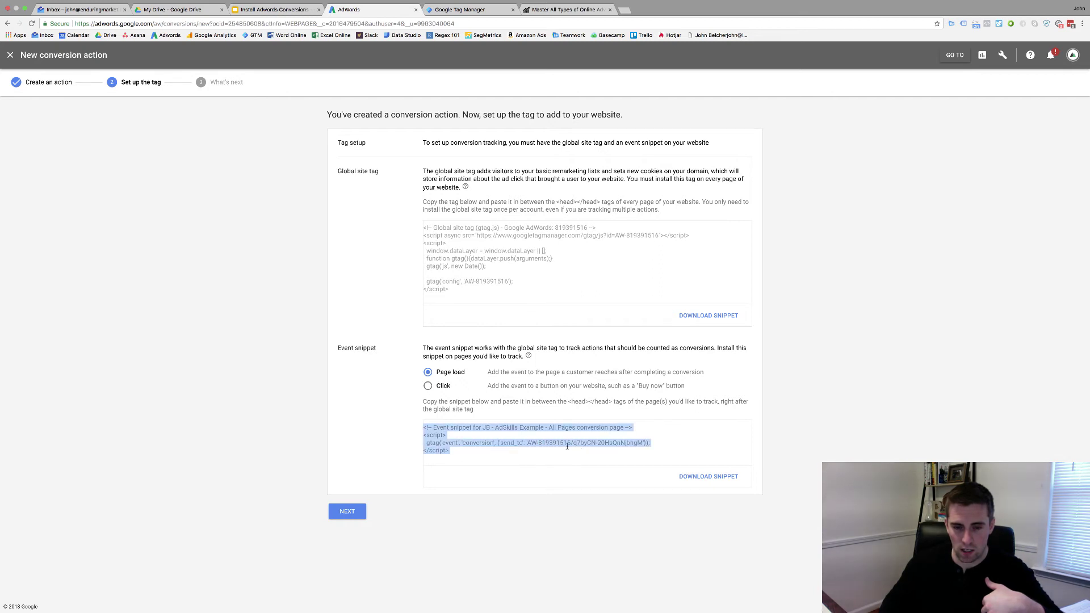
pyautogui.click(589, 444)
pyautogui.moveTo(641, 443); pyautogui.dragTo(574, 446)
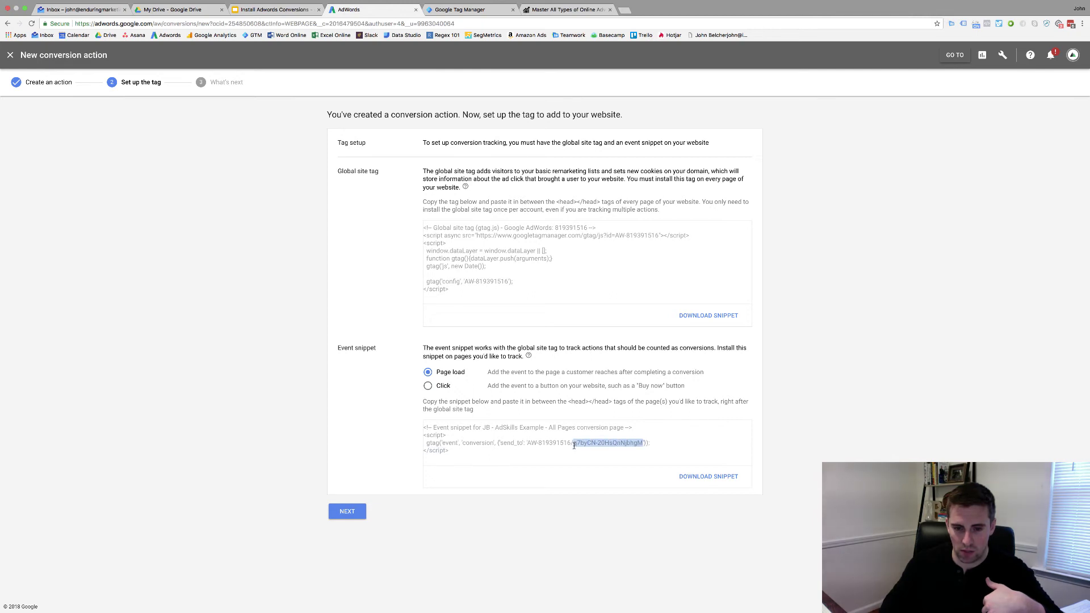
pyautogui.tripleClick(572, 445)
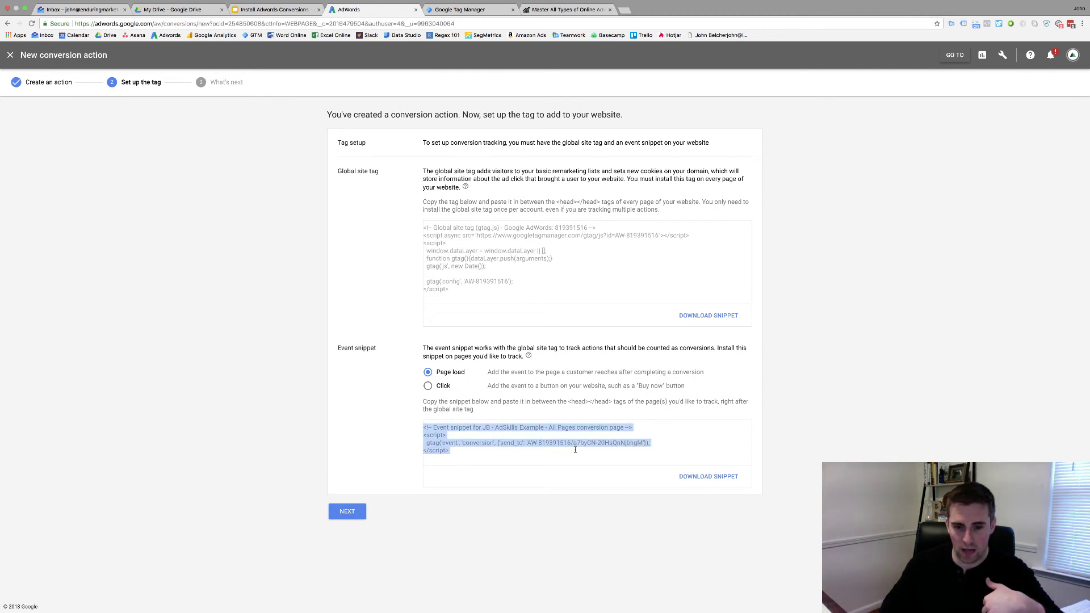
pyautogui.click(577, 446)
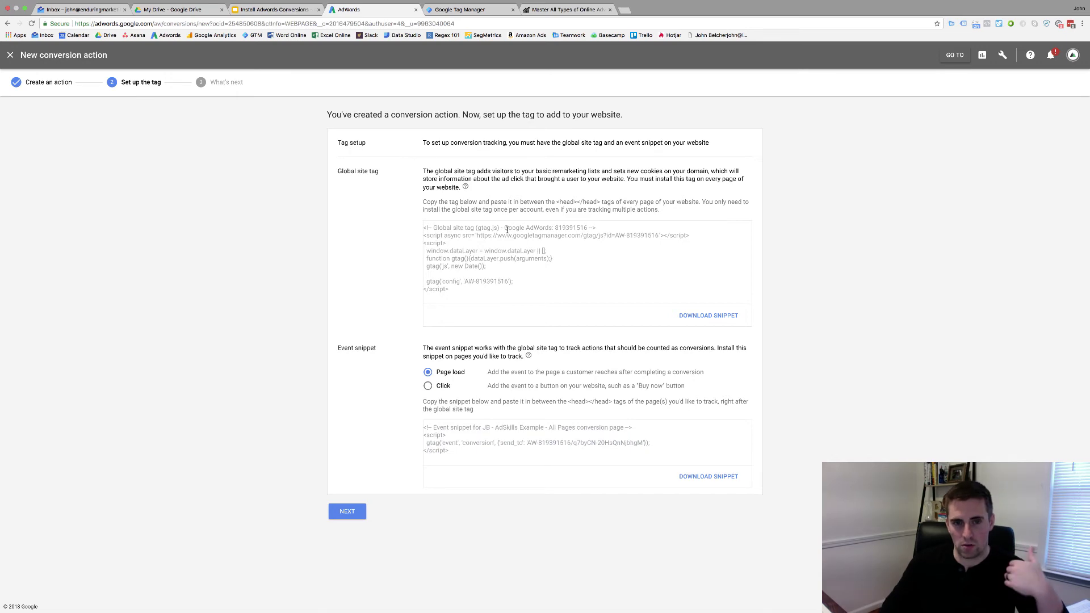
# In Tag Manager, create a new tag named 'JB - Adwords Conversion Pixel Example - All Pages'.
pyautogui.hotkey('ctrl', 'Tab')
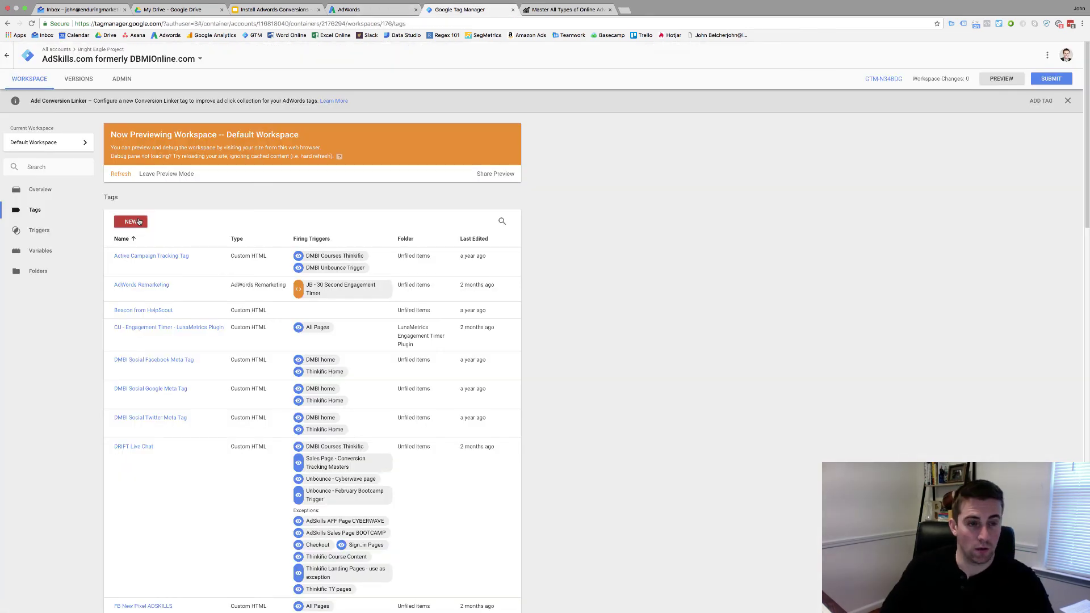
pyautogui.click(138, 221)
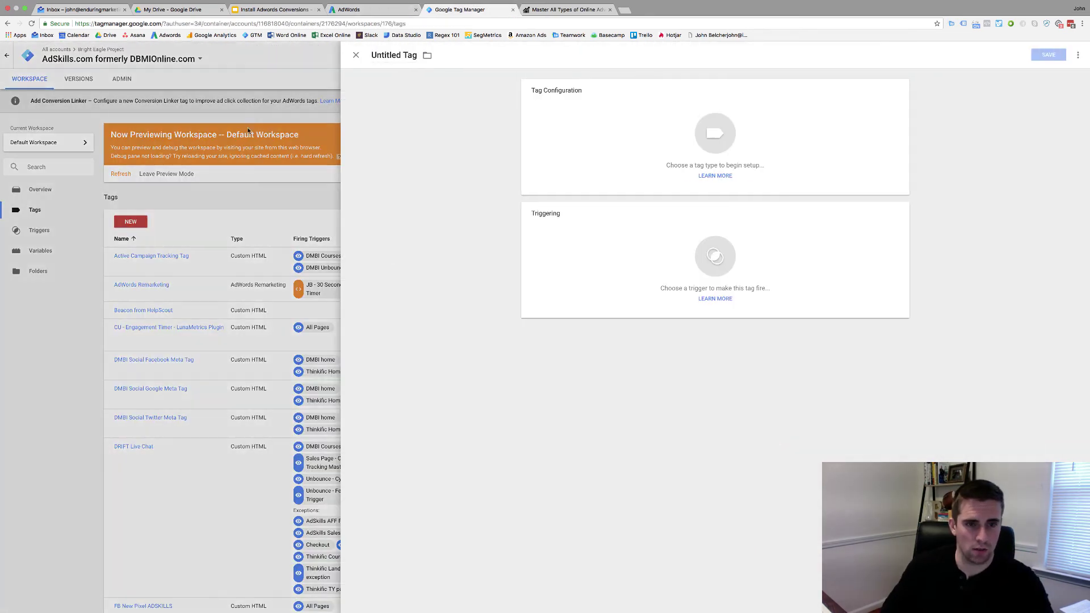
pyautogui.click(373, 55)
pyautogui.write('J')
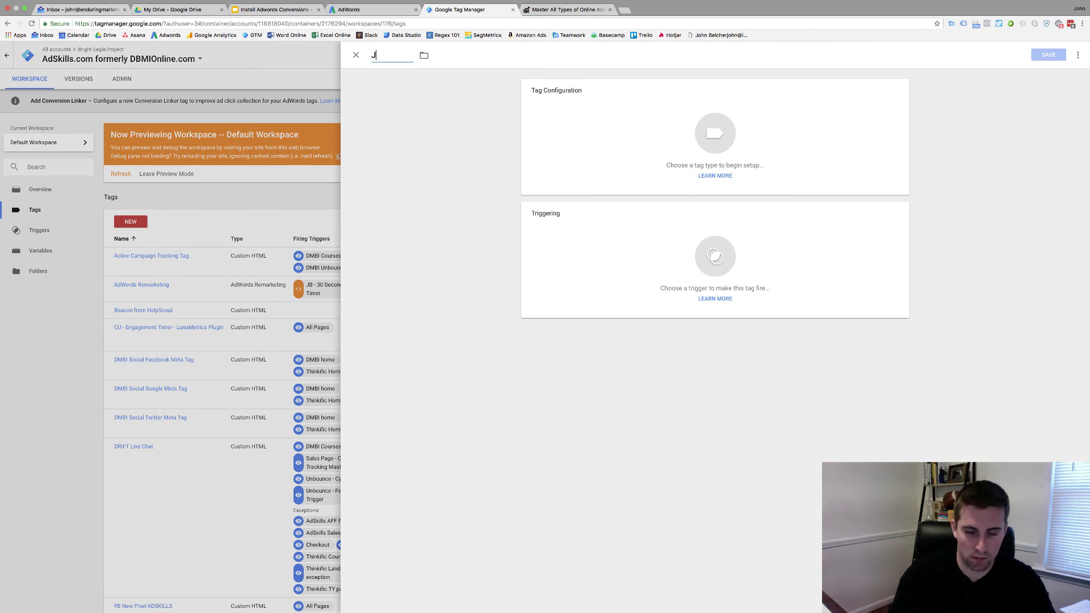
pyautogui.write('B - Adw')
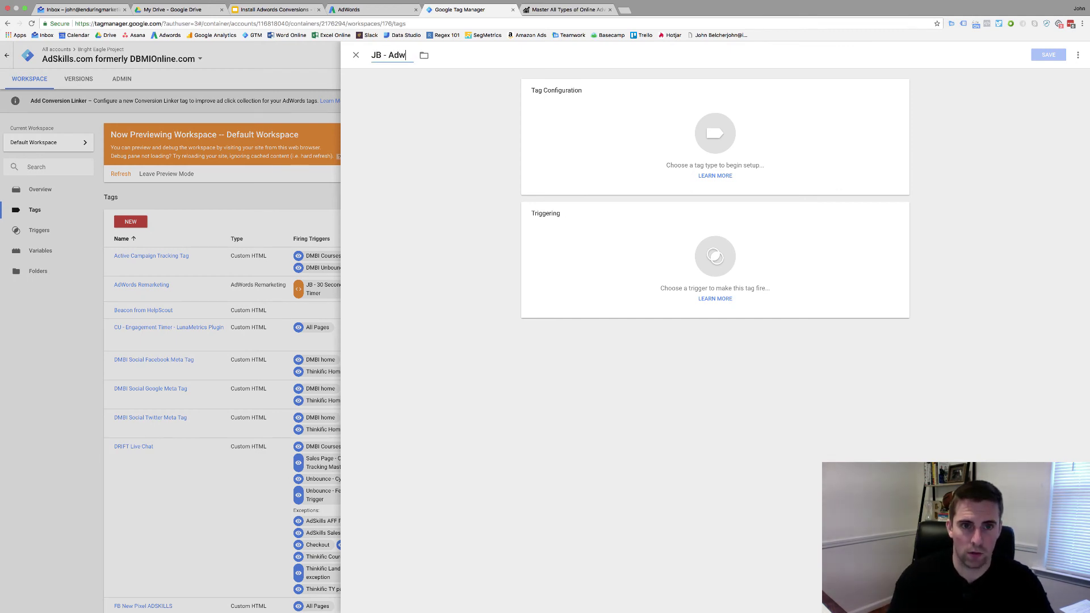
pyautogui.write('ords Conversion Pi')
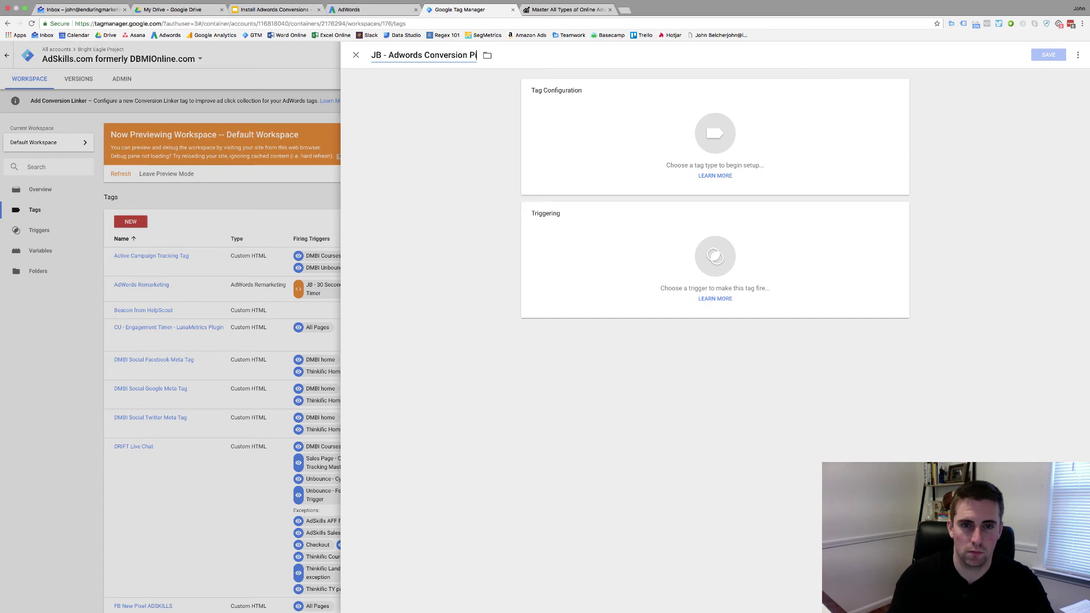
pyautogui.write('xel Example - All Pages')
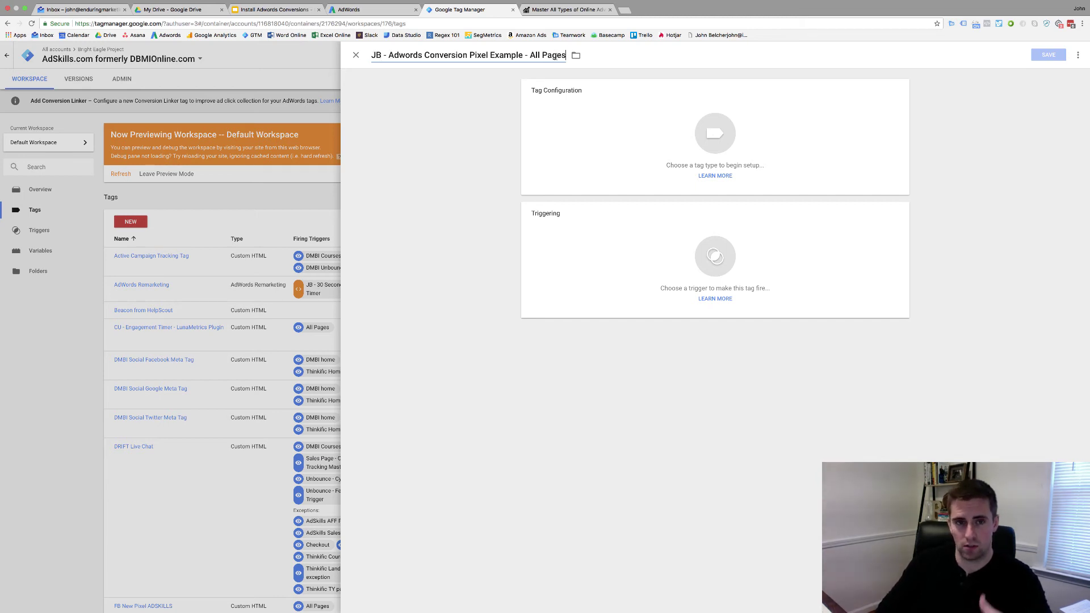
# Make the tag an AdWords Conversion Tracking tag triggered on All Pages.
pyautogui.click(674, 240)
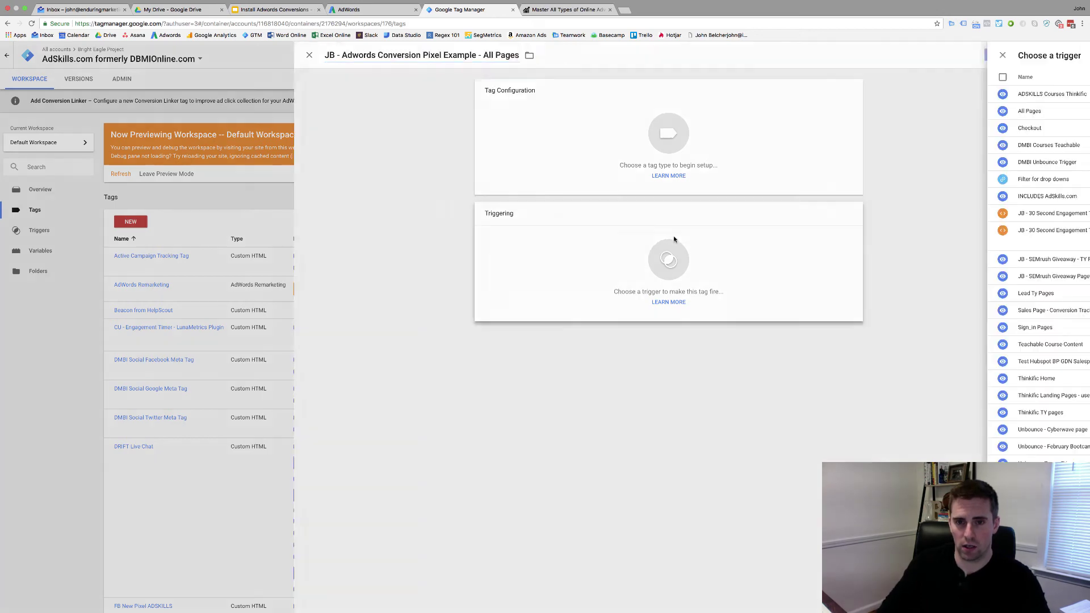
pyautogui.click(567, 112)
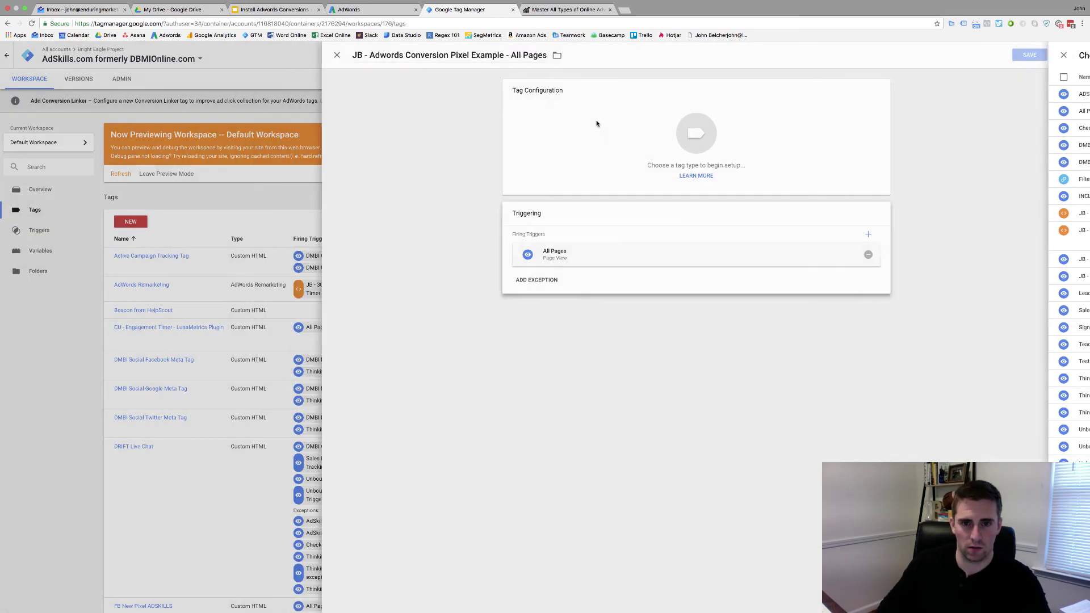
pyautogui.click(665, 135)
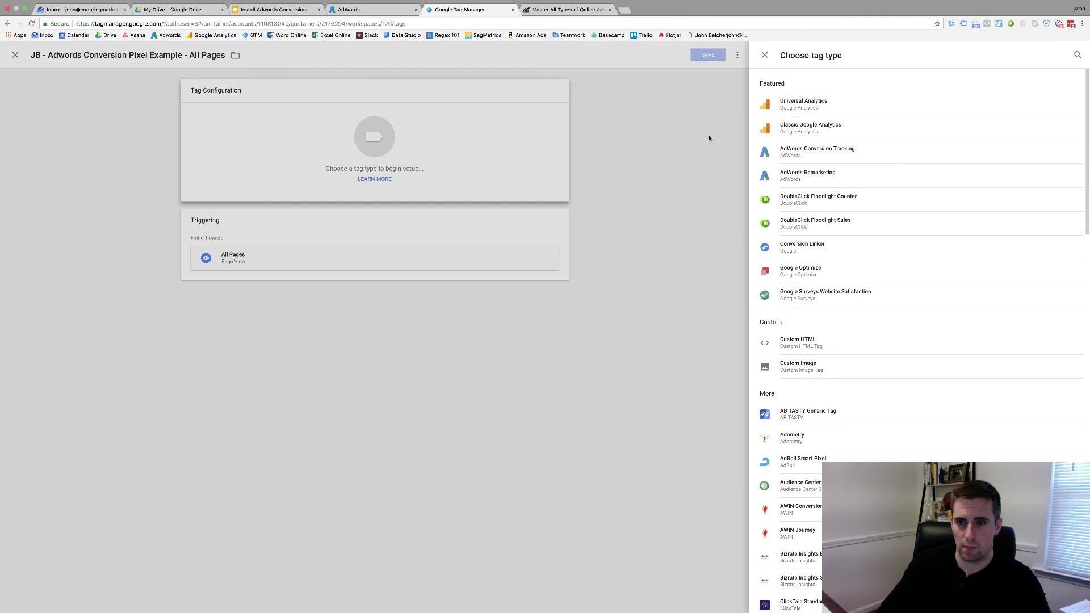
pyautogui.click(816, 151)
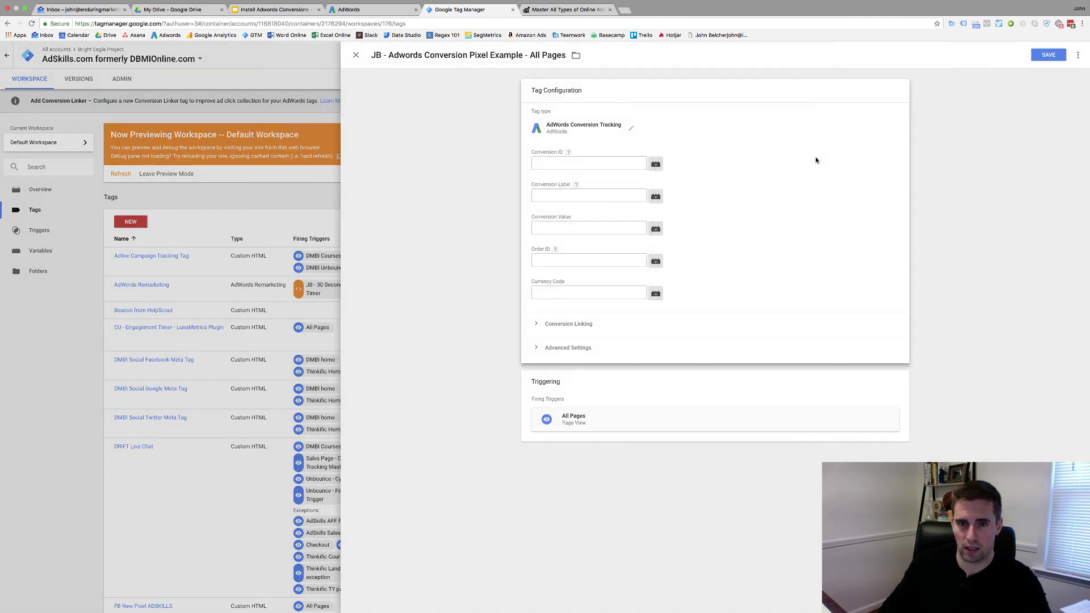
# Copy the conversion ID from the AdWords event snippet into the tag's Conversion ID field.
pyautogui.moveTo(568, 154)
pyautogui.click(363, 10)
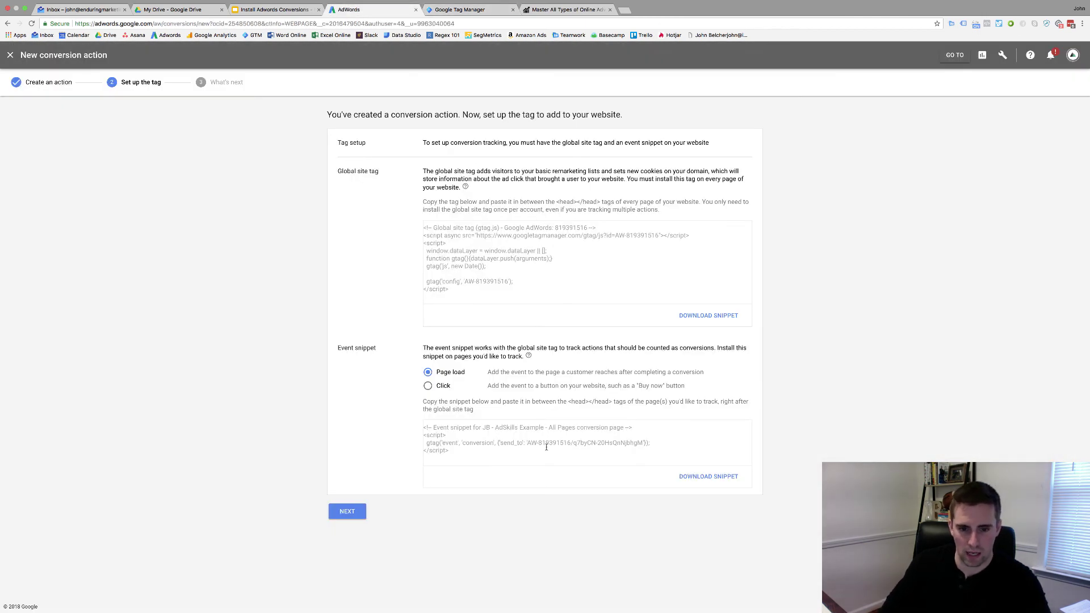
pyautogui.moveTo(569, 443); pyautogui.dragTo(538, 445)
pyautogui.press('super+c')
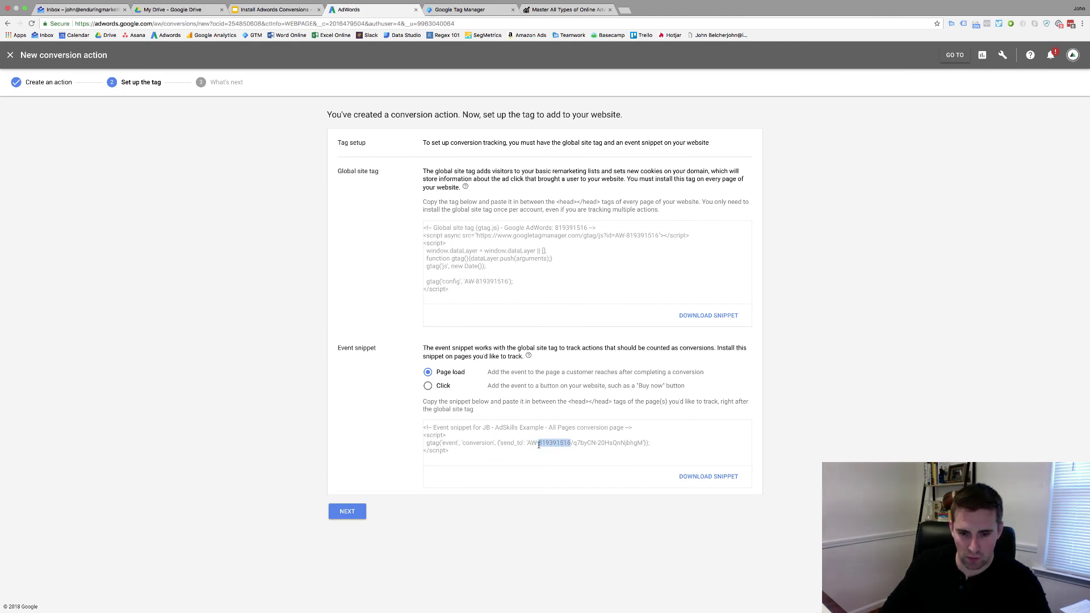
pyautogui.click(538, 445)
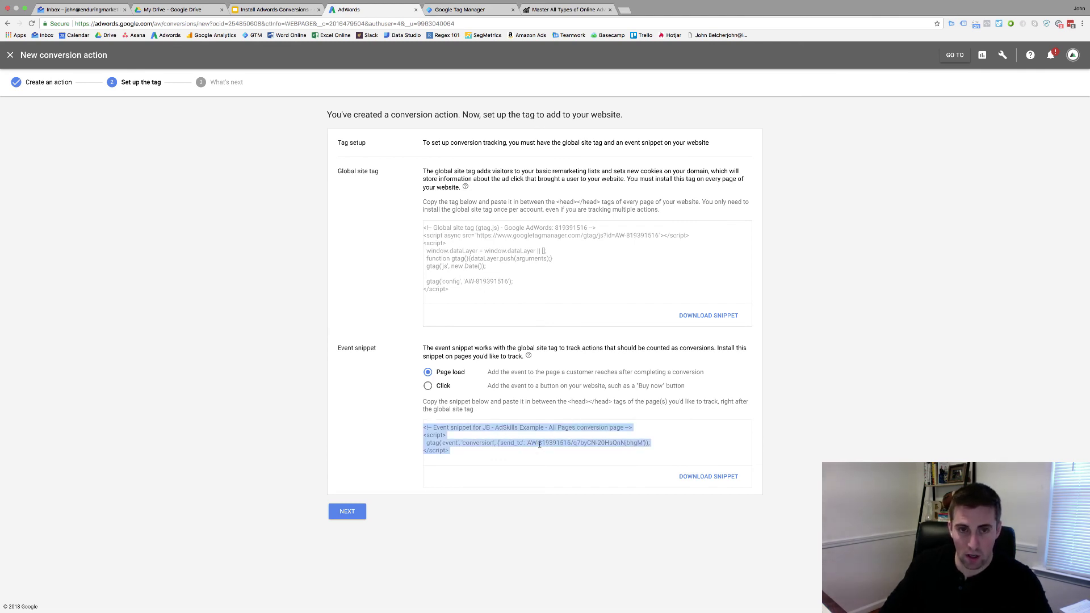
pyautogui.click(460, 9)
pyautogui.click(598, 167)
pyautogui.press('super+v')
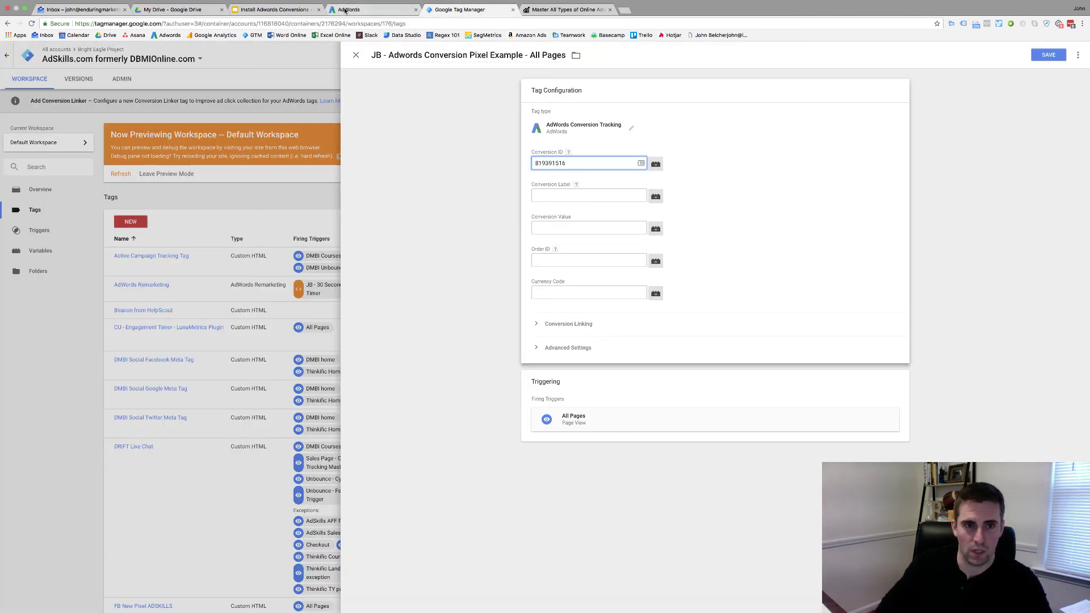
# Copy the conversion label from the snippet into the Conversion Label field and save the tag.
pyautogui.click(363, 9)
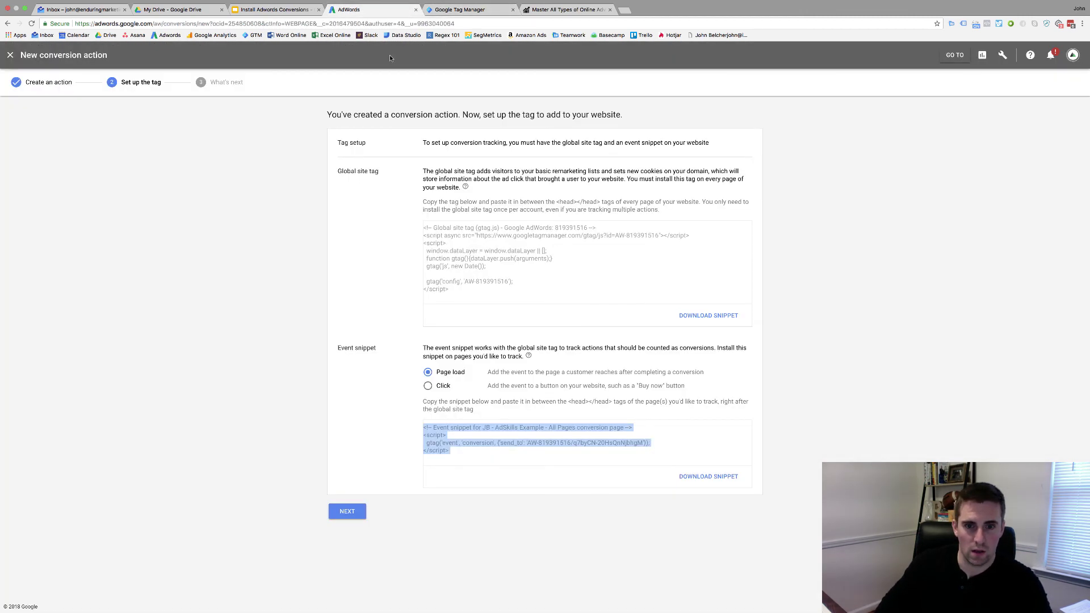
pyautogui.click(578, 443)
pyautogui.moveTo(573, 445); pyautogui.dragTo(642, 446)
pyautogui.hotkey('ctrl', 'c')
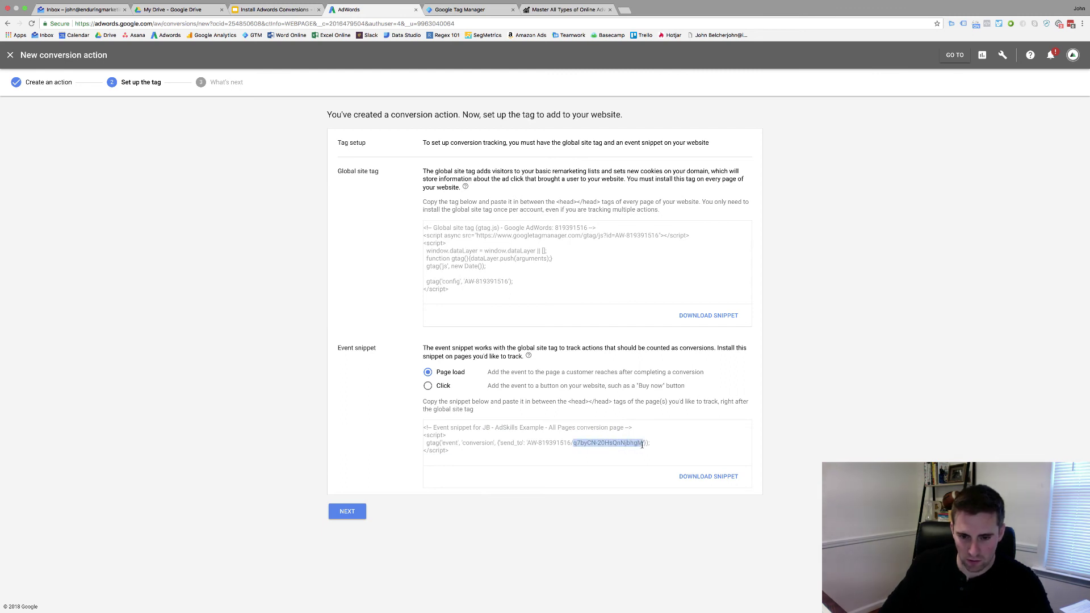
pyautogui.click(461, 9)
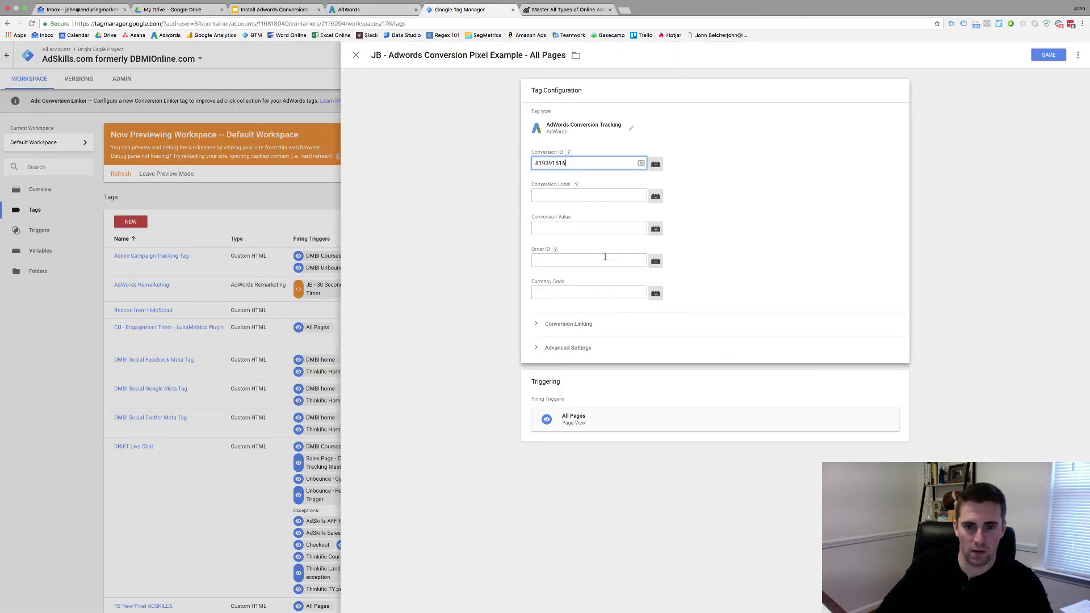
pyautogui.click(577, 196)
pyautogui.hotkey('ctrl', 'v')
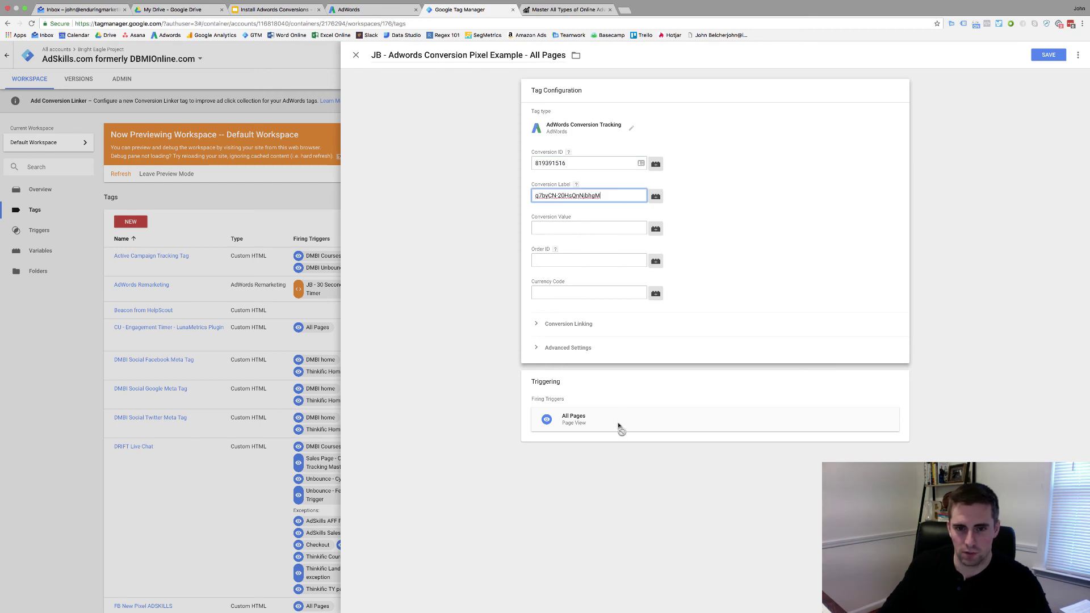
pyautogui.click(1049, 54)
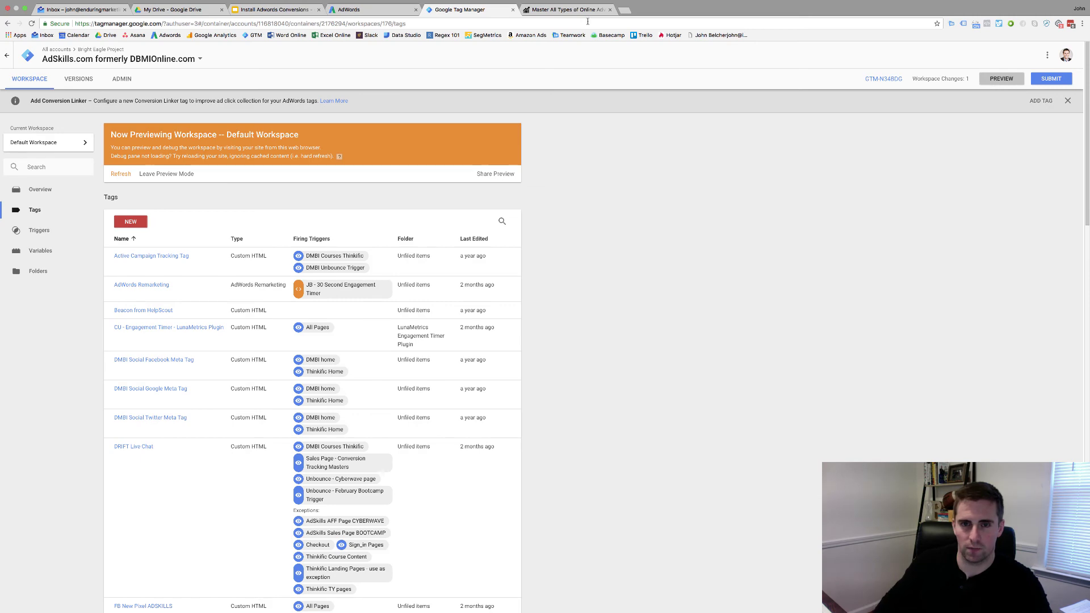
# Reload adskills.com and confirm the conversion tag fired in the GTM preview pane and Tag Assistant.
pyautogui.click(568, 10)
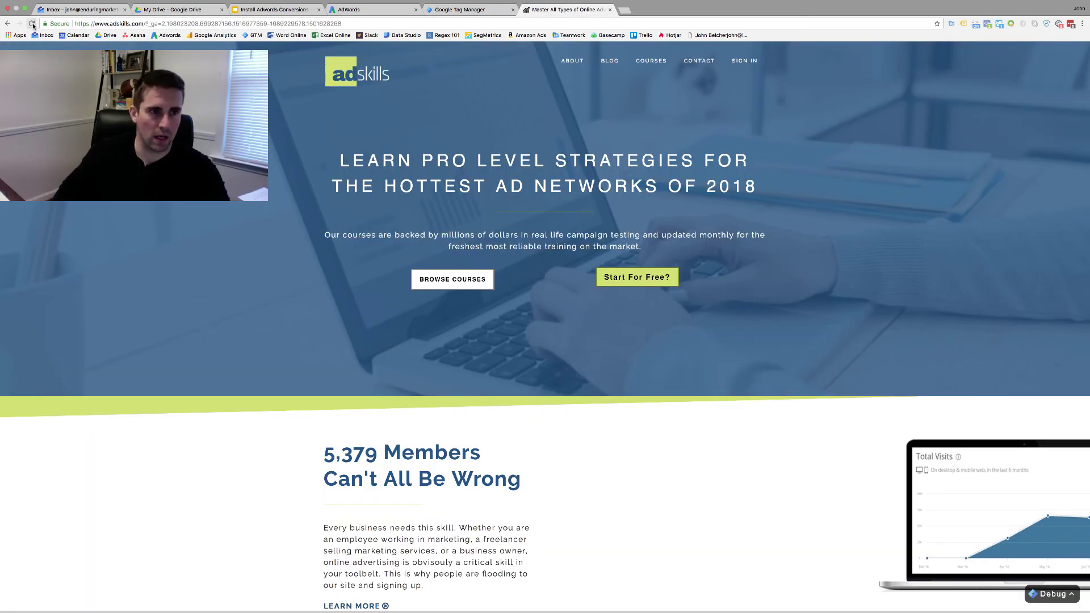
pyautogui.press('super+r')
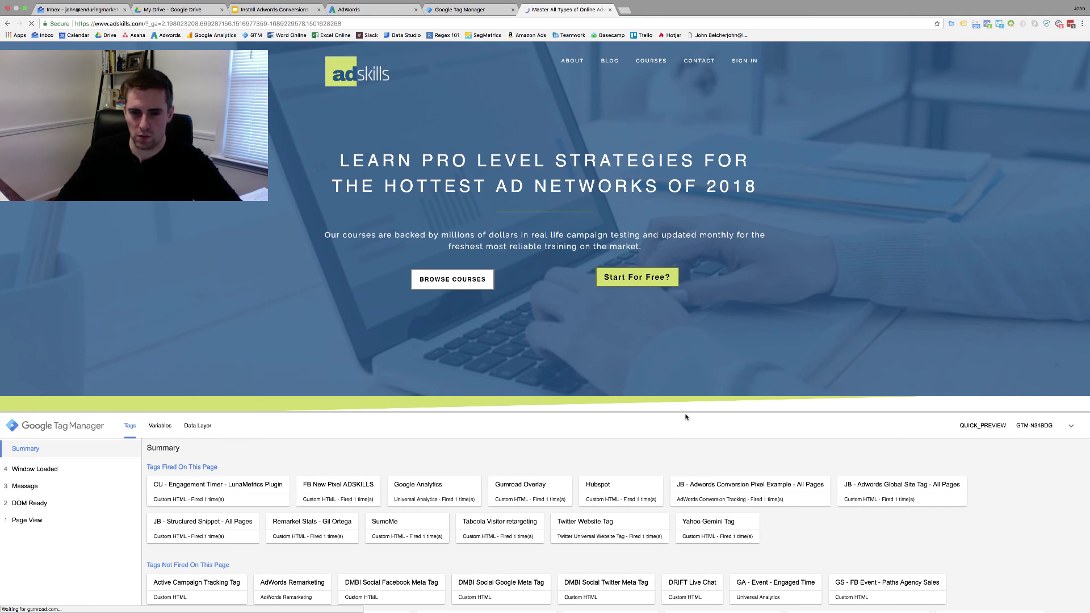
pyautogui.moveTo(685, 408); pyautogui.dragTo(685, 335)
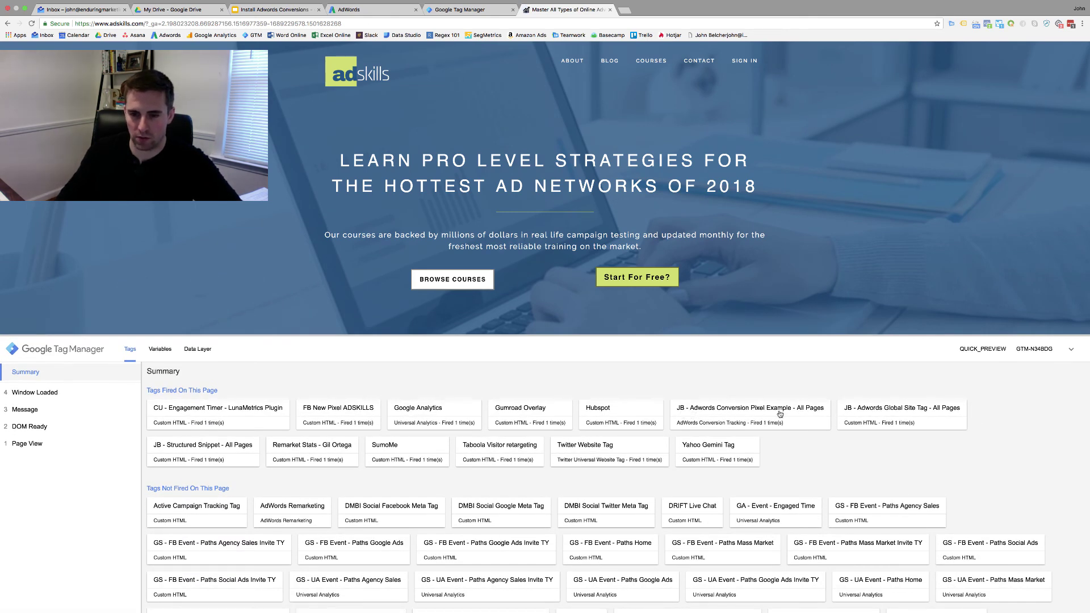
pyautogui.click(964, 25)
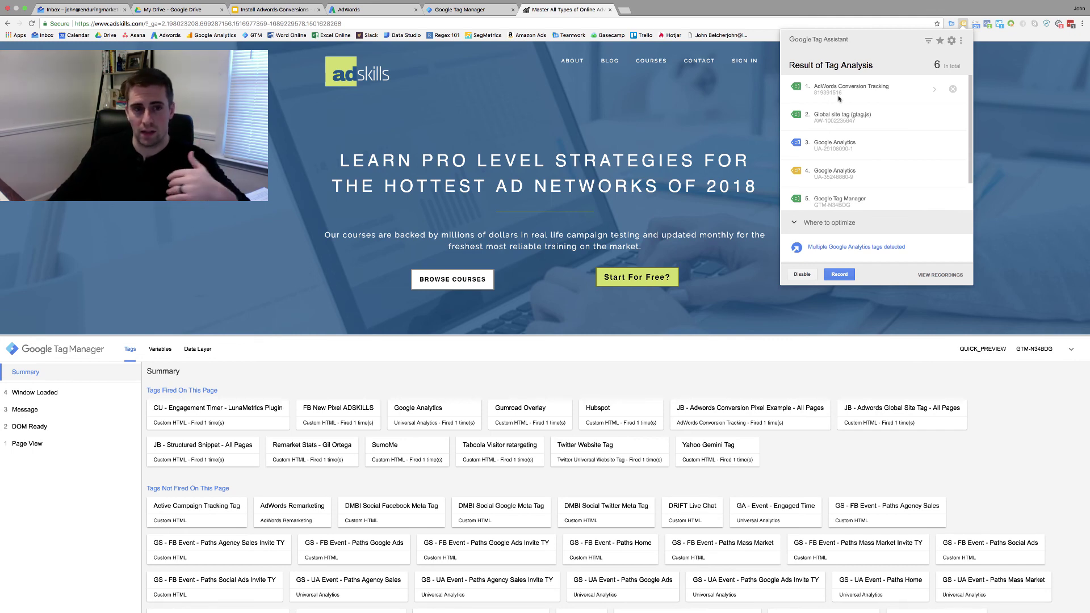
pyautogui.click(451, 10)
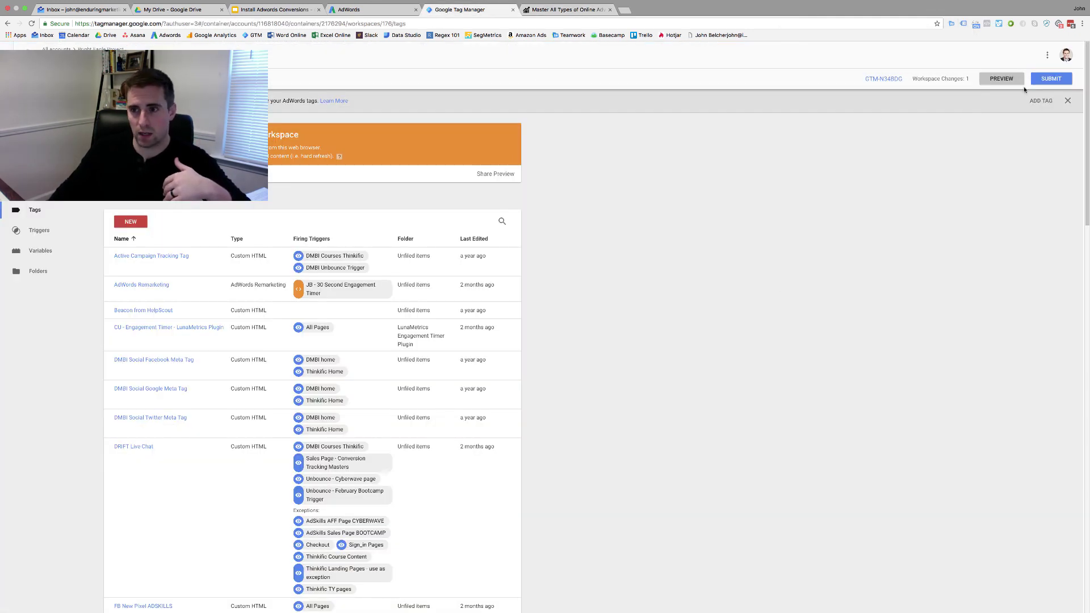